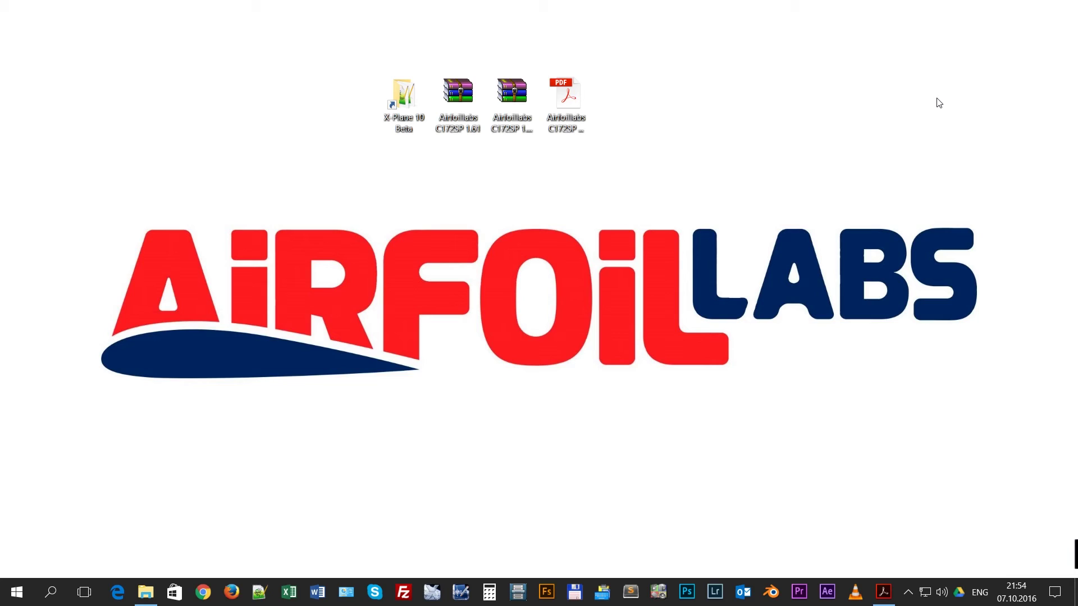
# Open the C172SP manual PDF, scroll to the page 4 Requirements, and highlight the 1Gb+ Dedicated VRAM line
pyautogui.doubleClick(578, 96)
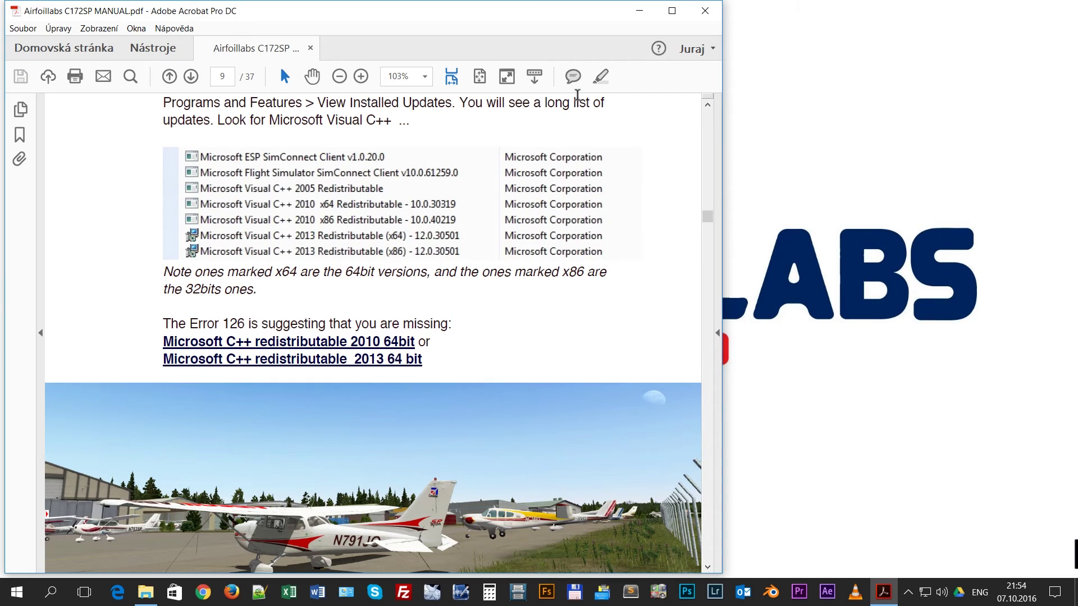
pyautogui.moveTo(708, 217); pyautogui.dragTo(709, 132)
pyautogui.scroll(-2, 571, 306)
pyautogui.scroll(-20, 590, 359)
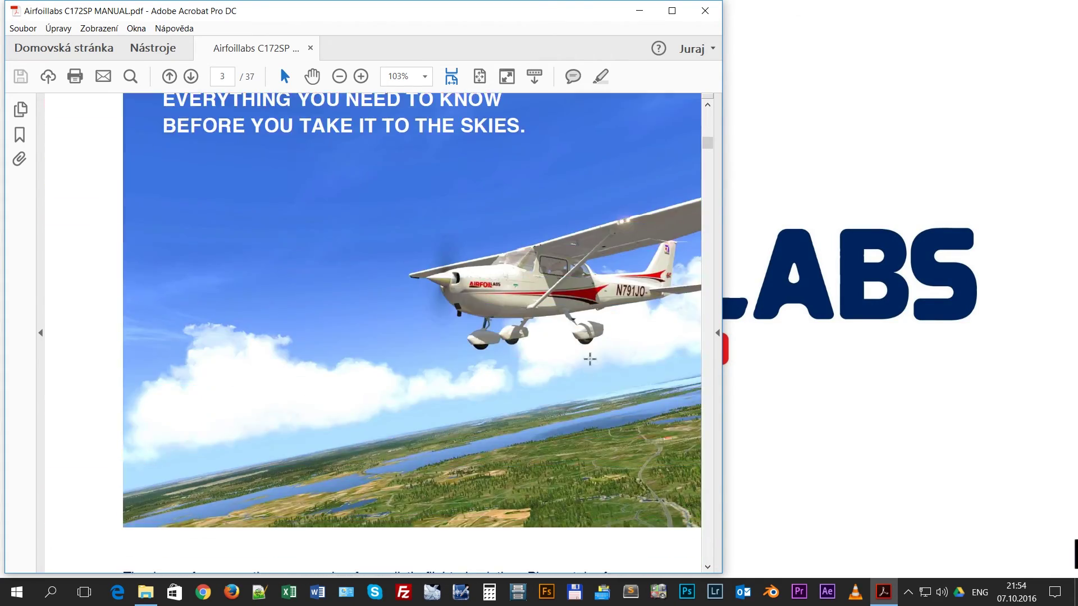
pyautogui.scroll(-20, 590, 359)
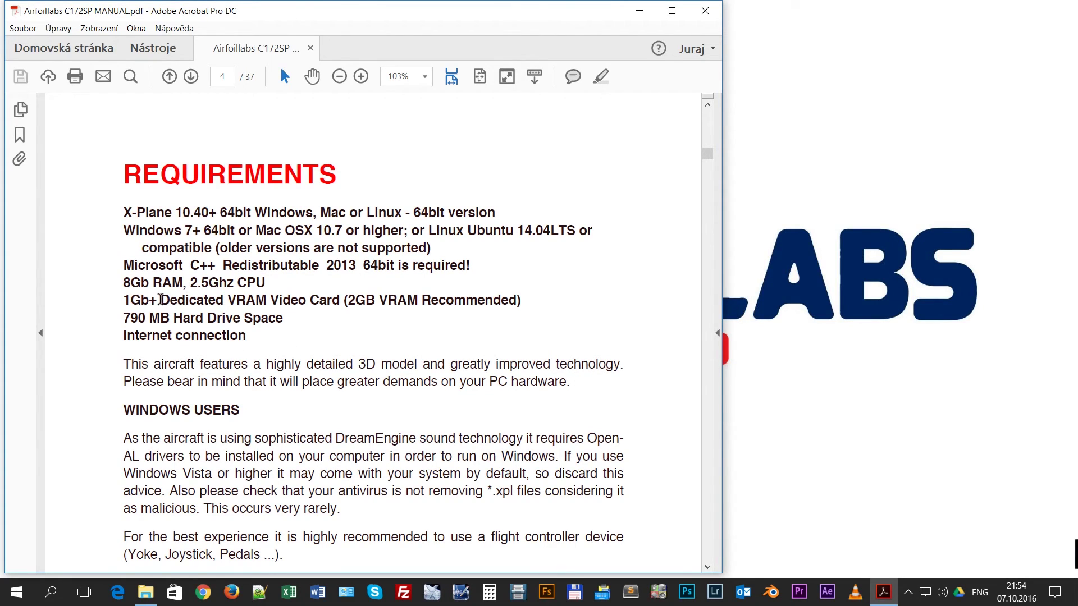
pyautogui.moveTo(125, 302); pyautogui.dragTo(125, 265)
pyautogui.click(268, 319)
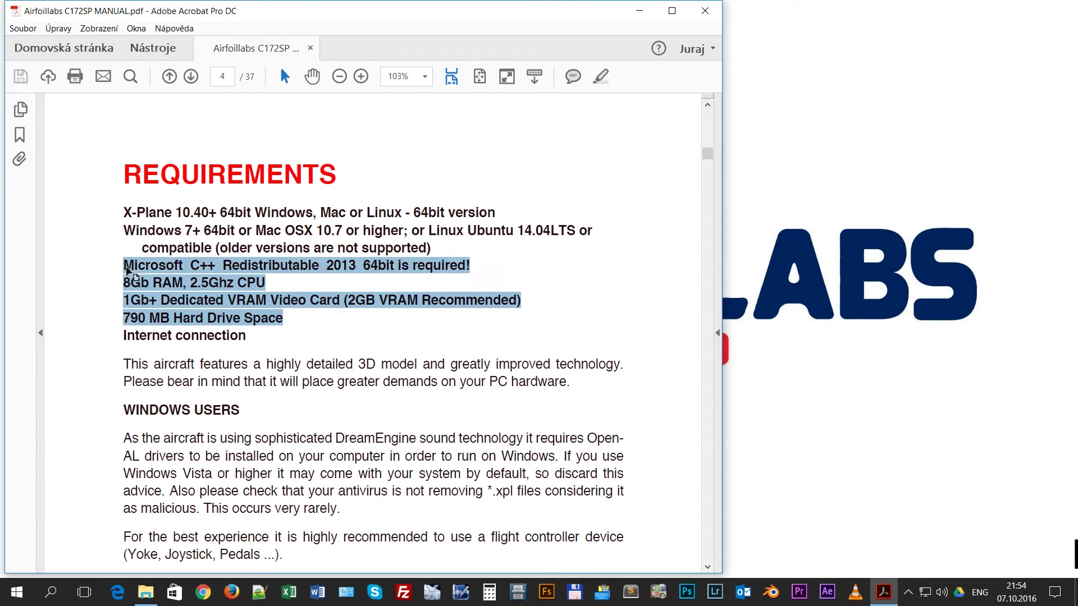
pyautogui.click(364, 400)
pyautogui.scroll(-1, 364, 398)
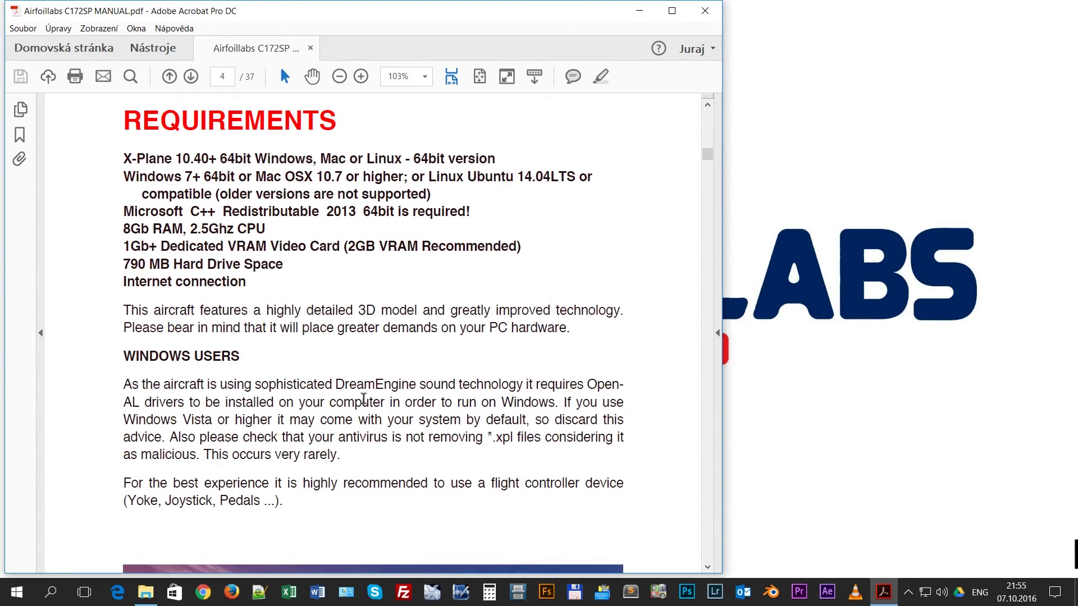
pyautogui.scroll(-1, 364, 398)
pyautogui.moveTo(364, 456); pyautogui.dragTo(309, 428)
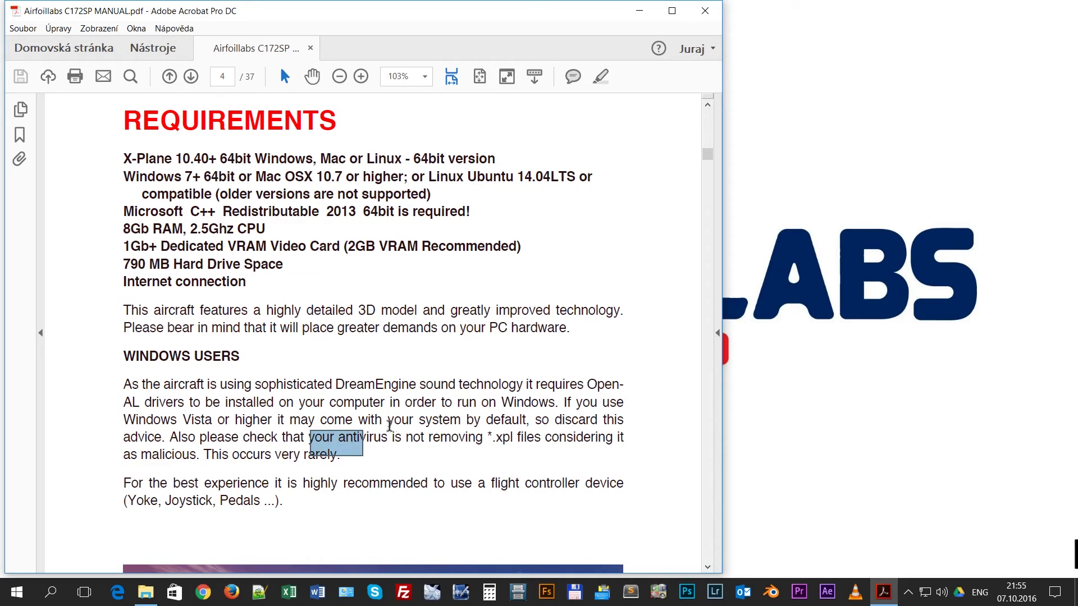
pyautogui.click(409, 436)
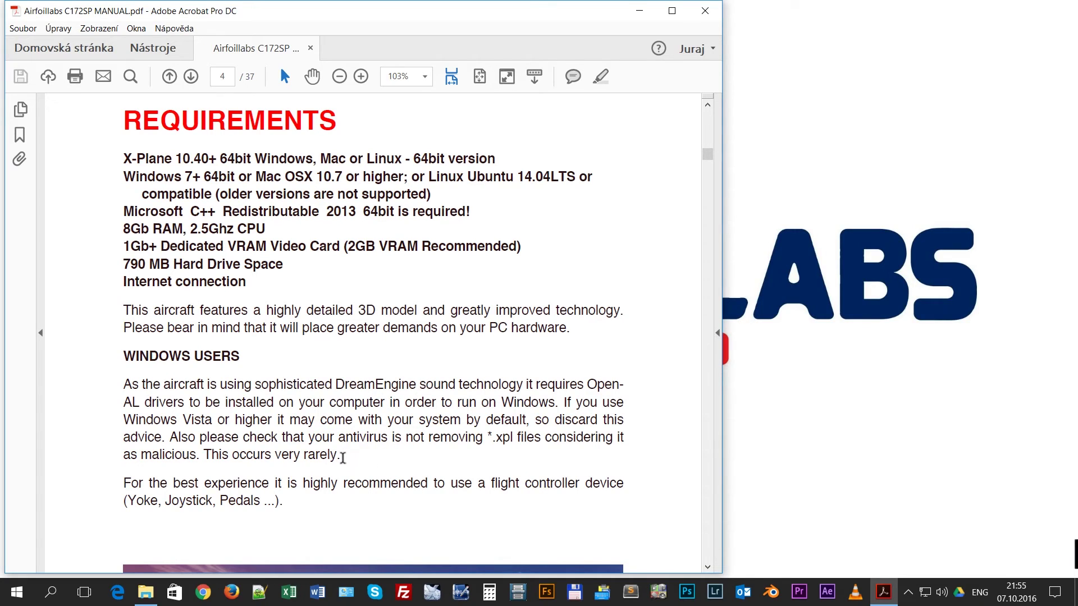
pyautogui.moveTo(342, 458); pyautogui.dragTo(306, 420)
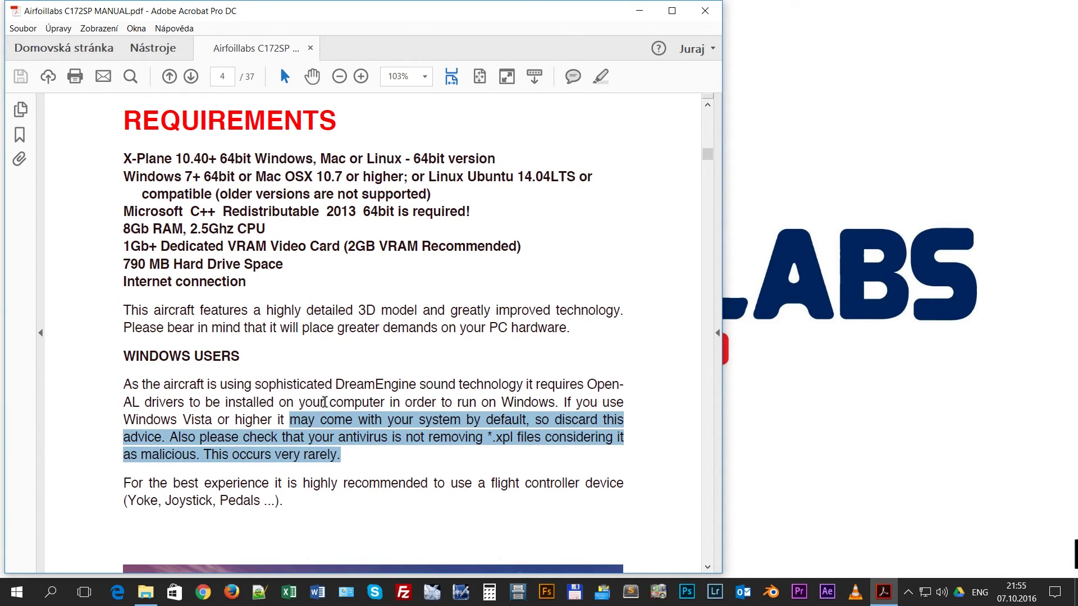
pyautogui.click(325, 402)
pyautogui.moveTo(204, 388); pyautogui.dragTo(339, 457)
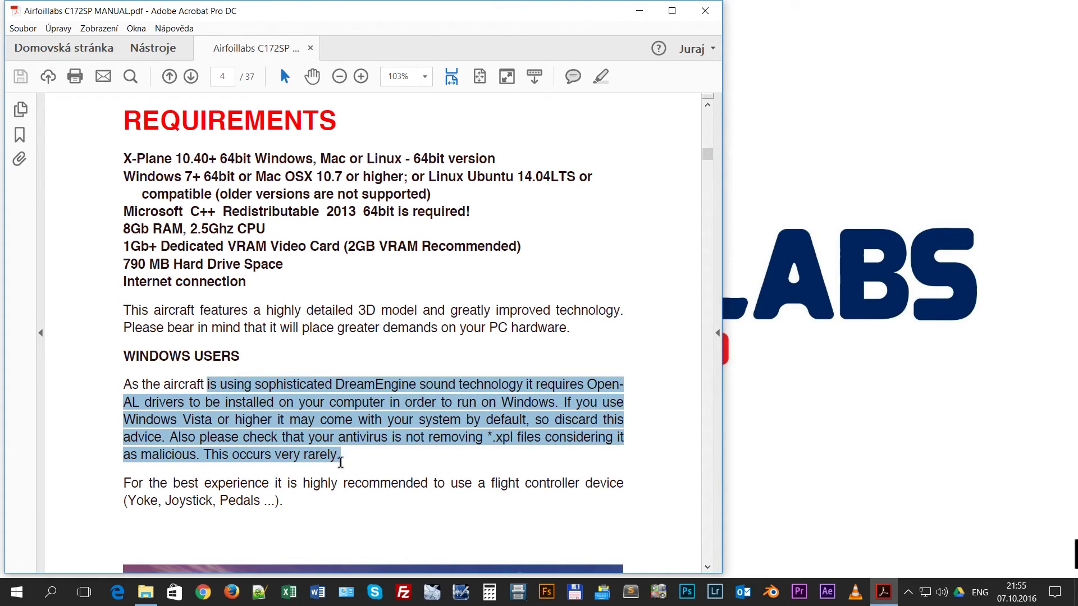
pyautogui.click(343, 451)
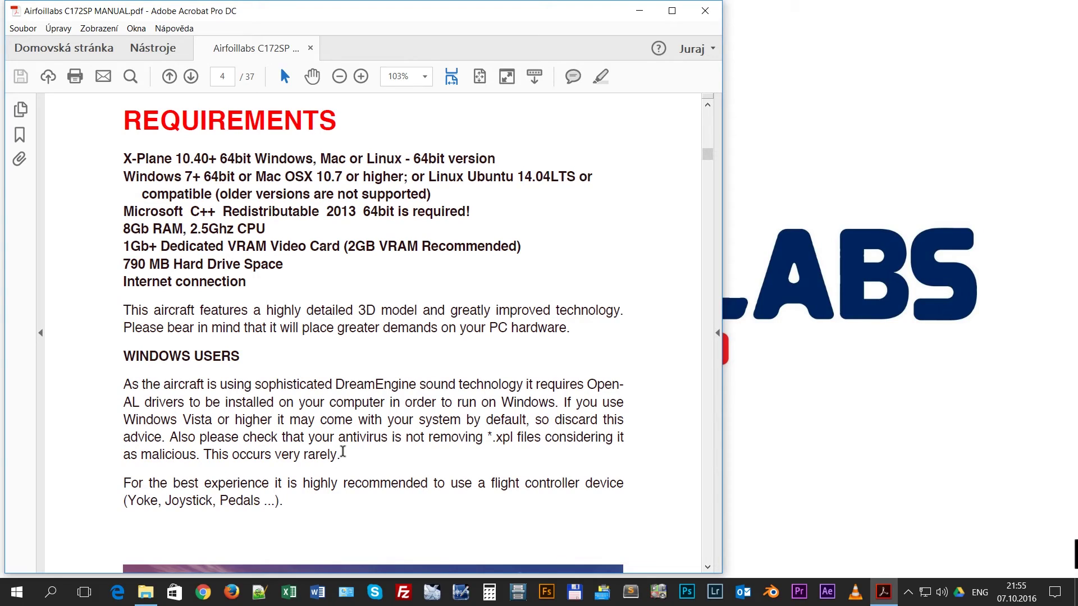
pyautogui.moveTo(343, 451)
pyautogui.mouseDown()
pyautogui.moveTo(325, 409)
pyautogui.moveTo(331, 426)
pyautogui.moveTo(314, 423)
pyautogui.moveTo(342, 425)
pyautogui.moveTo(342, 454)
pyautogui.mouseUp()
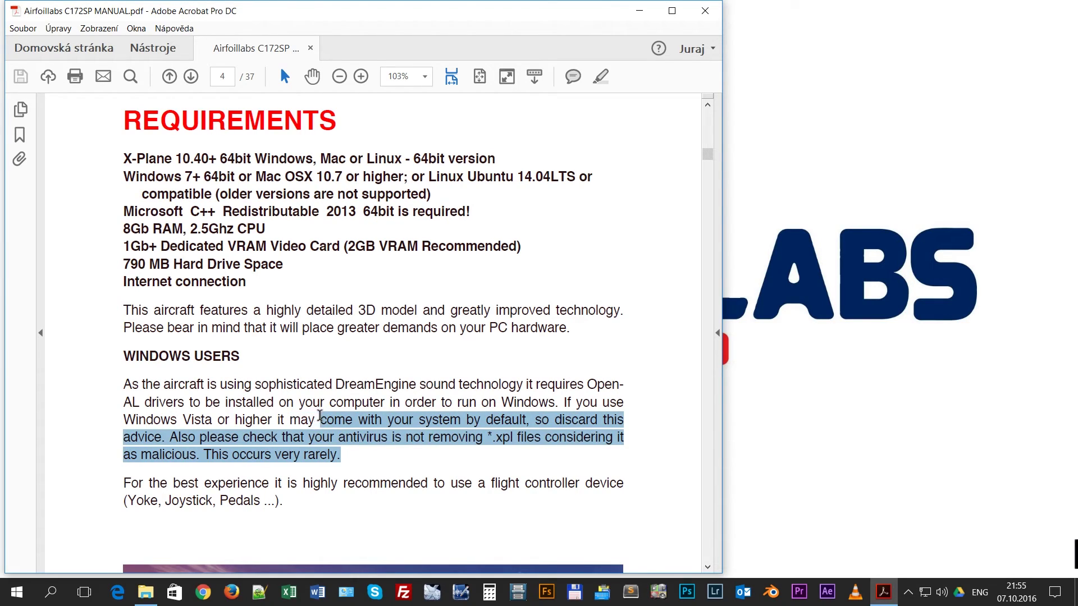
pyautogui.click(346, 451)
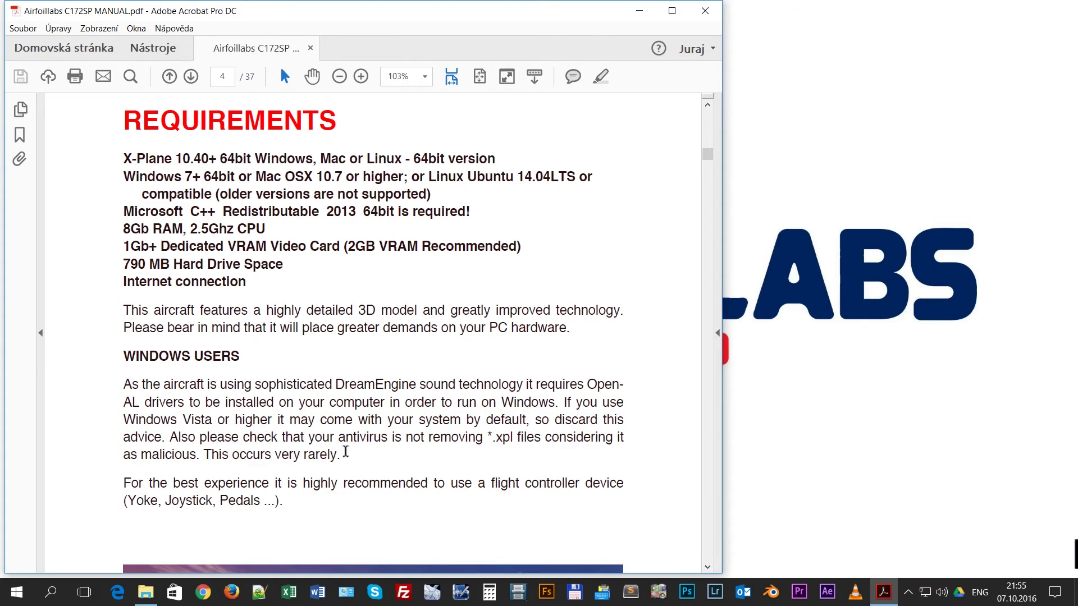
pyautogui.moveTo(341, 455); pyautogui.dragTo(337, 404)
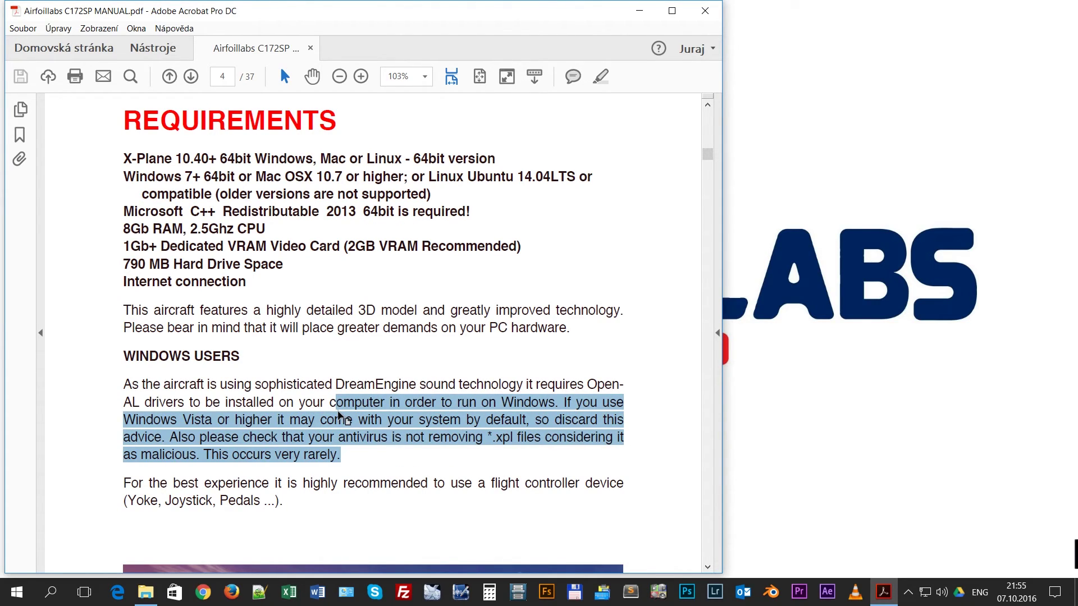
pyautogui.click(174, 177)
pyautogui.moveTo(126, 162); pyautogui.dragTo(251, 161)
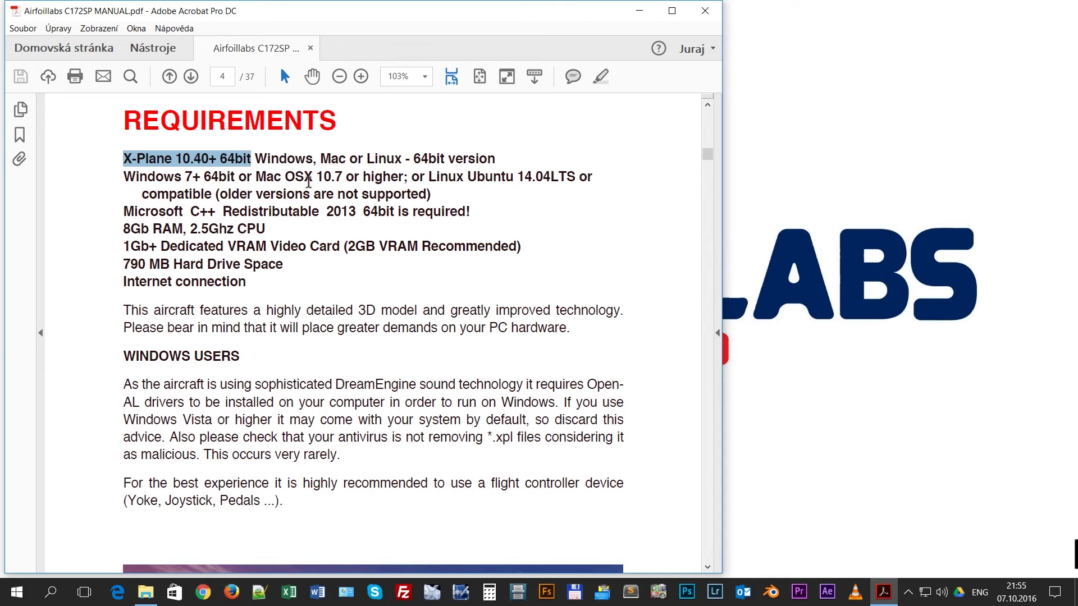
# Highlight the 64bit requirement, the 1Gb+ Dedicated video card line and the 2GB VRAM recommendation
pyautogui.click(254, 161)
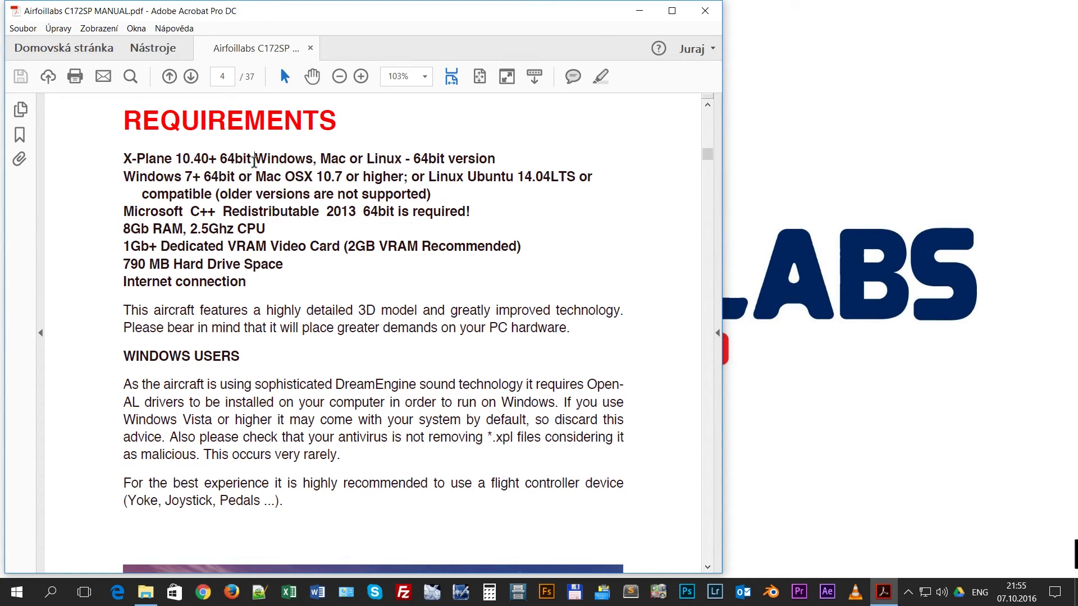
pyautogui.doubleClick(222, 158)
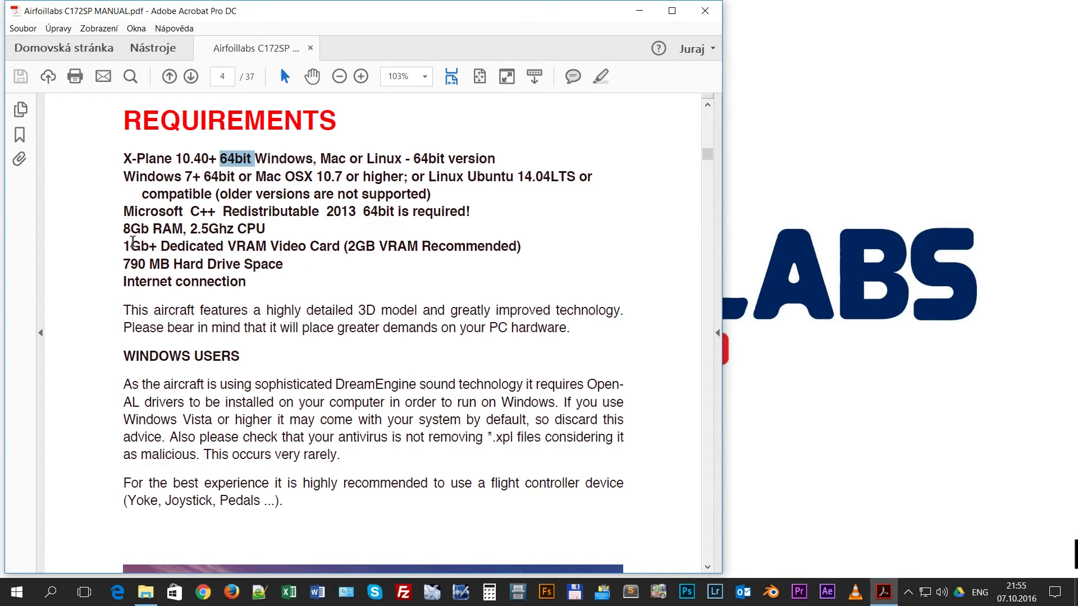
pyautogui.click(126, 247)
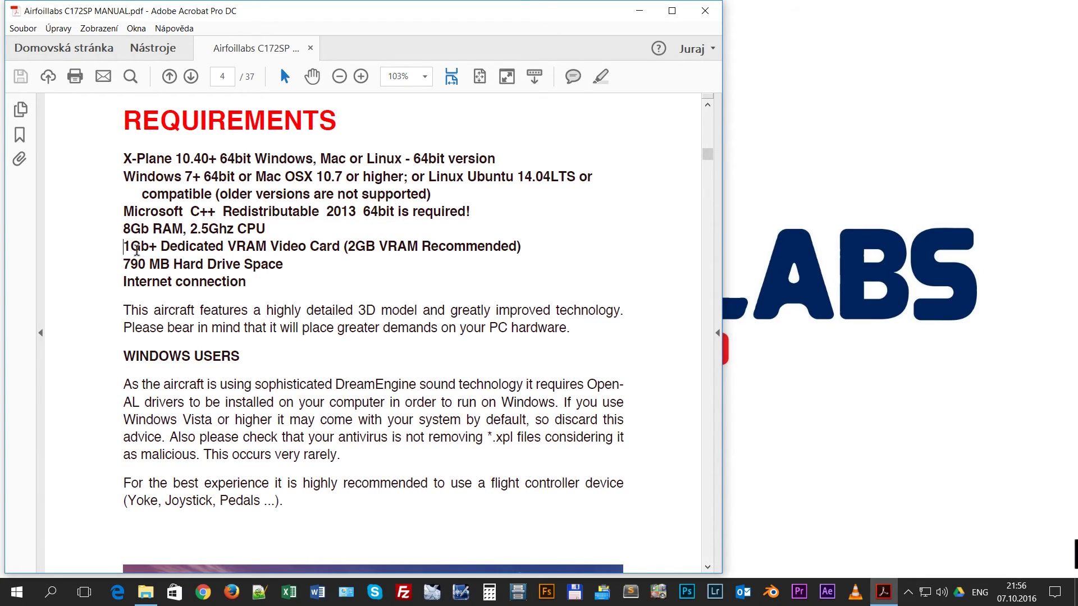
pyautogui.moveTo(125, 246); pyautogui.dragTo(224, 248)
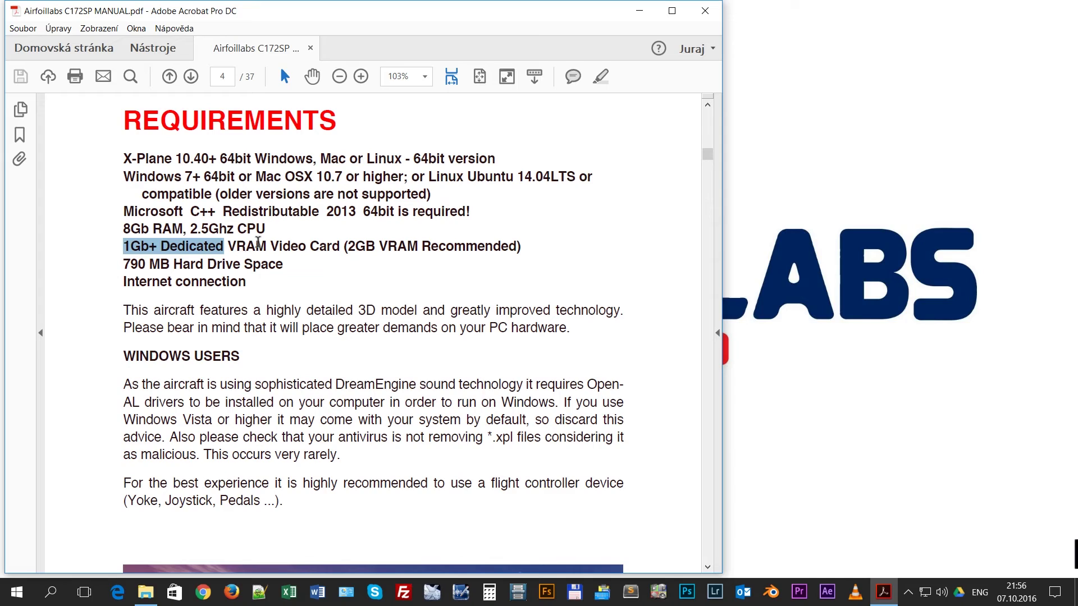
pyautogui.click(259, 244)
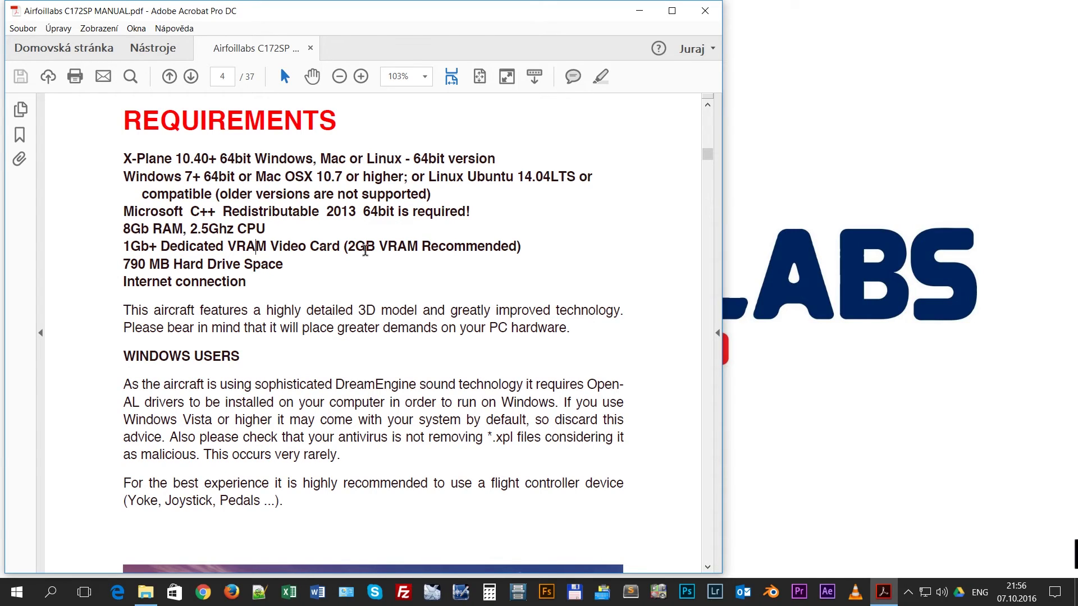
pyautogui.moveTo(345, 246); pyautogui.dragTo(390, 247)
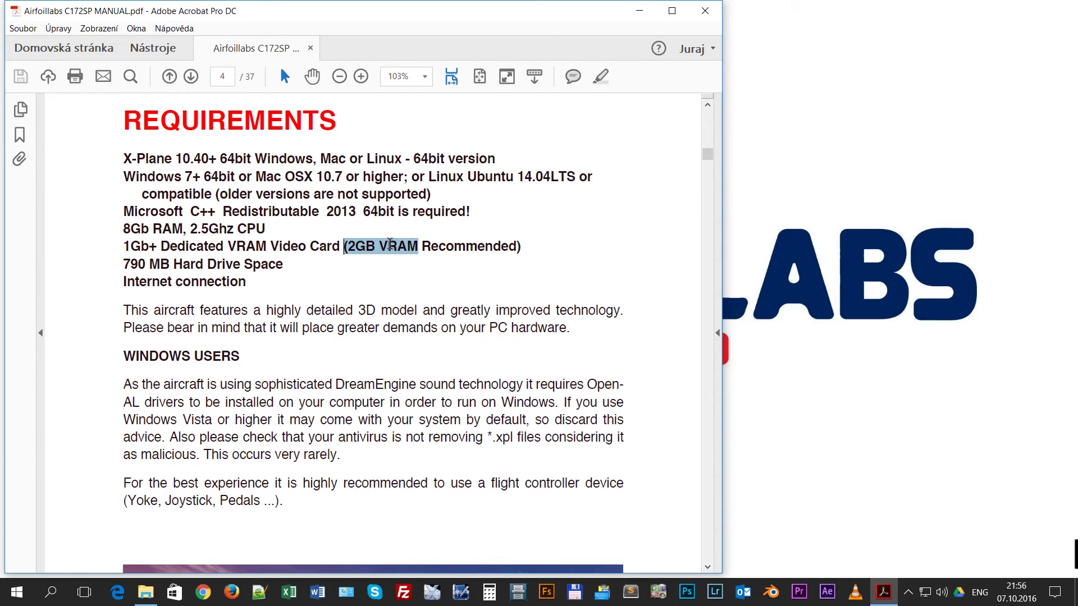
pyautogui.moveTo(522, 247); pyautogui.dragTo(366, 247)
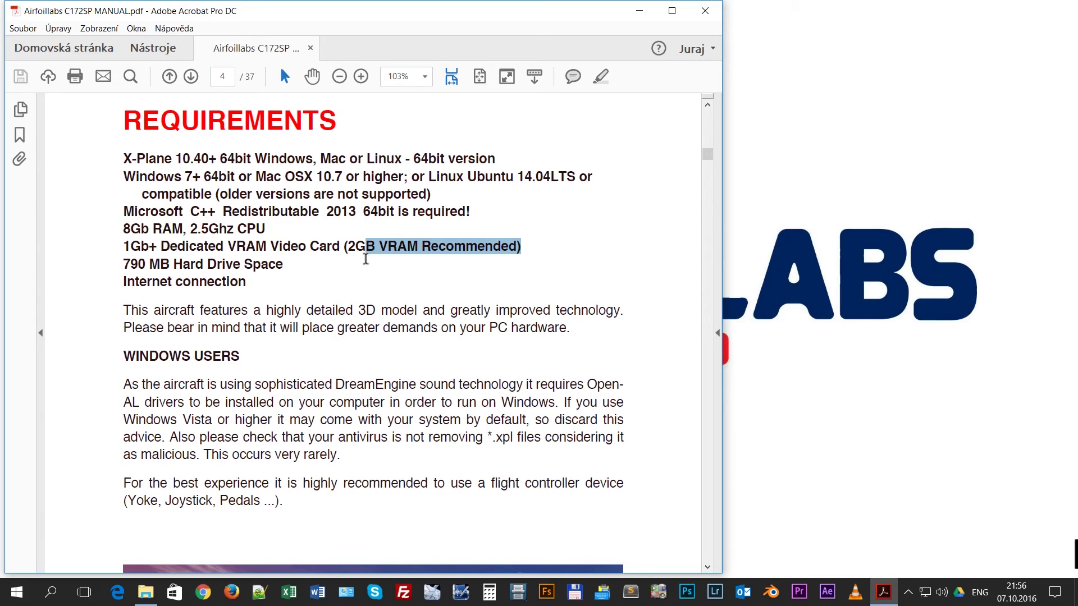
# Highlight the hard drive space figure and the VRAM, disk and internet requirement lines
pyautogui.moveTo(124, 265); pyautogui.dragTo(144, 265)
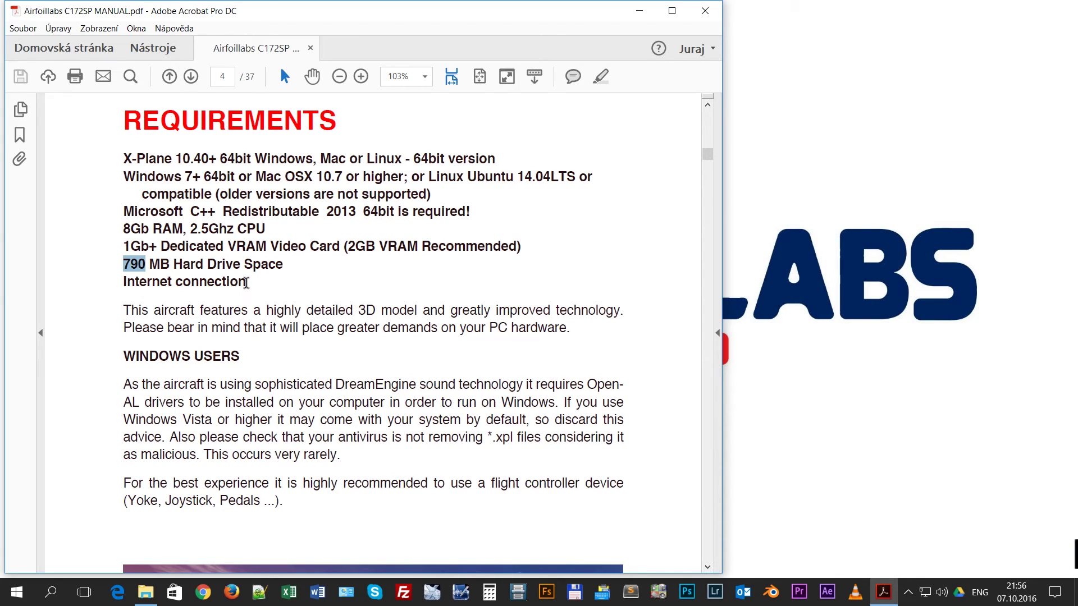
pyautogui.moveTo(245, 281); pyautogui.dragTo(153, 228)
pyautogui.click(212, 279)
pyautogui.moveTo(210, 277); pyautogui.dragTo(226, 242)
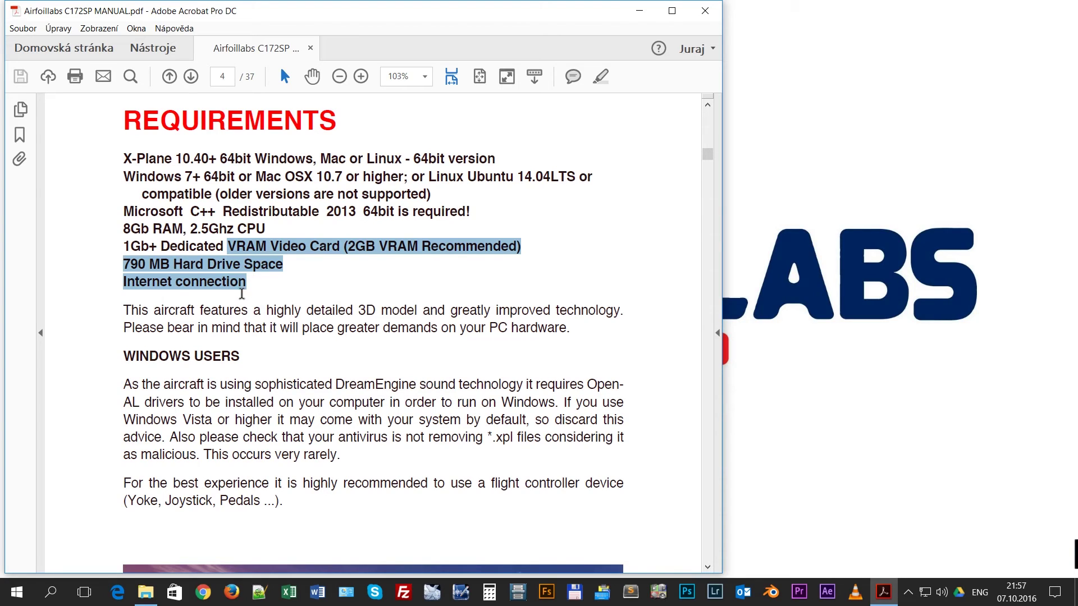
pyautogui.click(250, 283)
pyautogui.moveTo(250, 284); pyautogui.dragTo(227, 247)
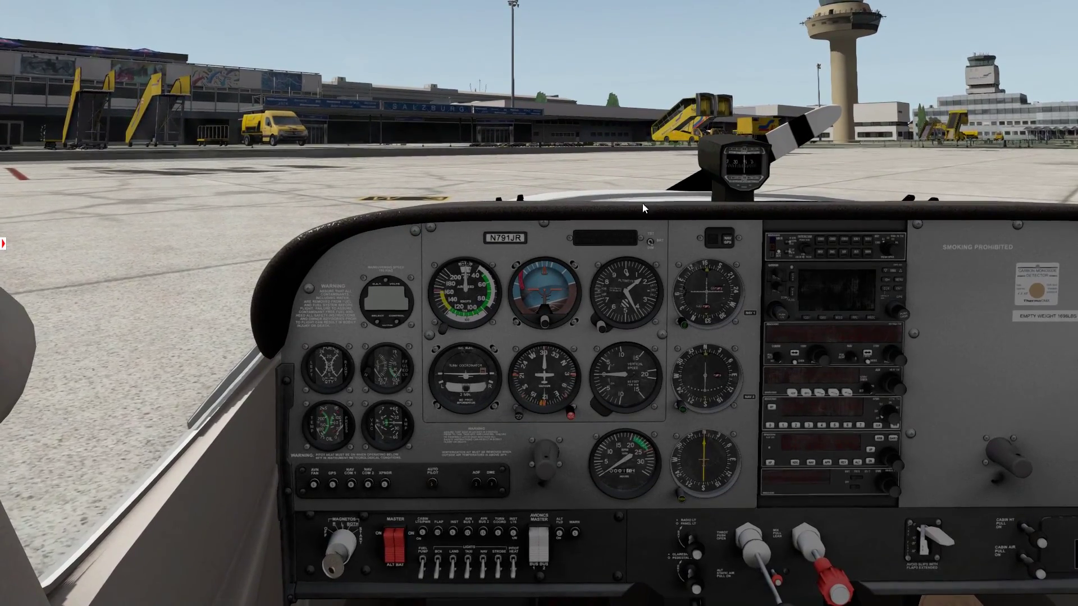
# Open Rendering Options from the Settings menu
pyautogui.click(213, 5)
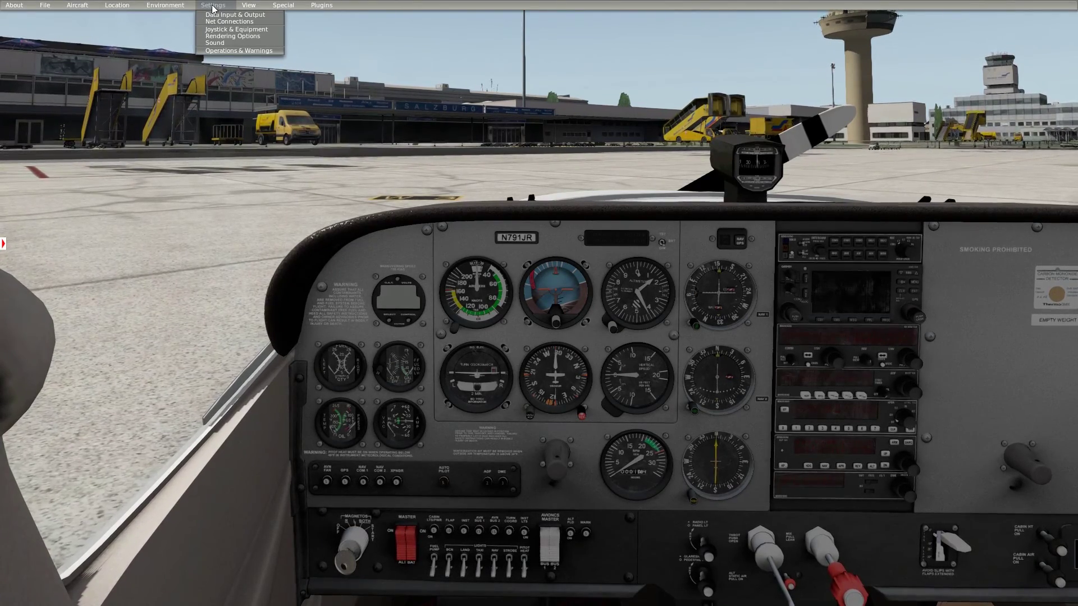
pyautogui.click(225, 36)
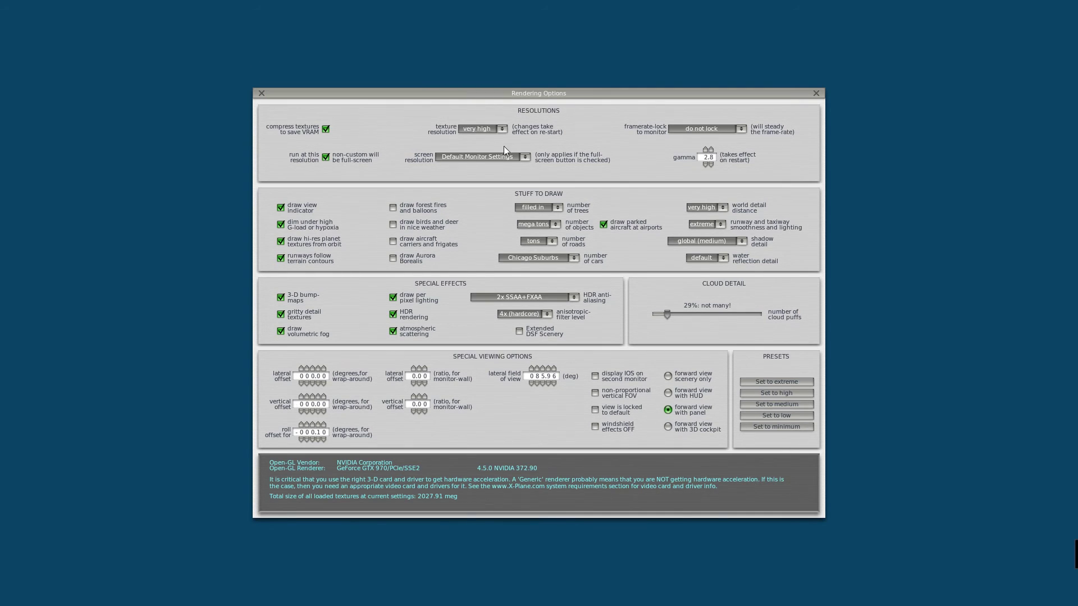
pyautogui.click(504, 131)
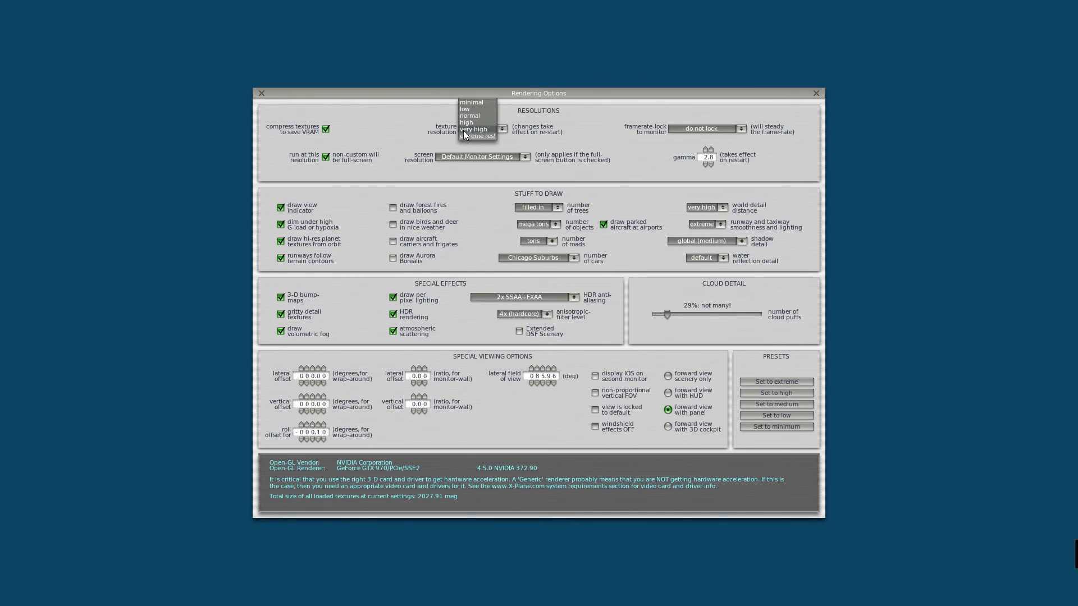
pyautogui.click(509, 119)
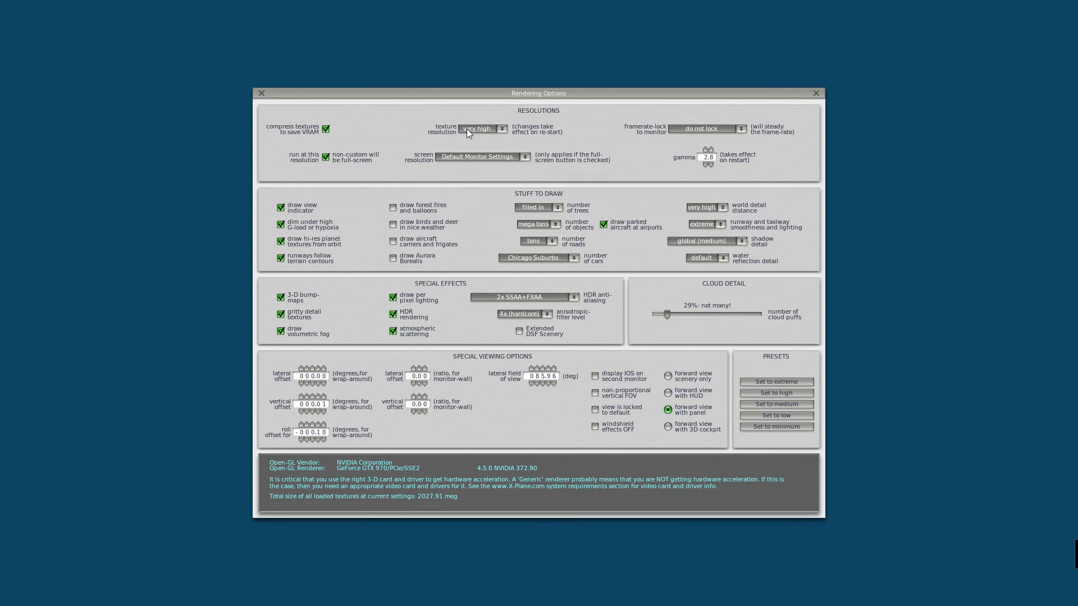
pyautogui.scroll(-1, 500, 131)
pyautogui.click(503, 129)
# Toggle HDR rendering off and back on, and set cloud detail to 31%
pyautogui.click(394, 315)
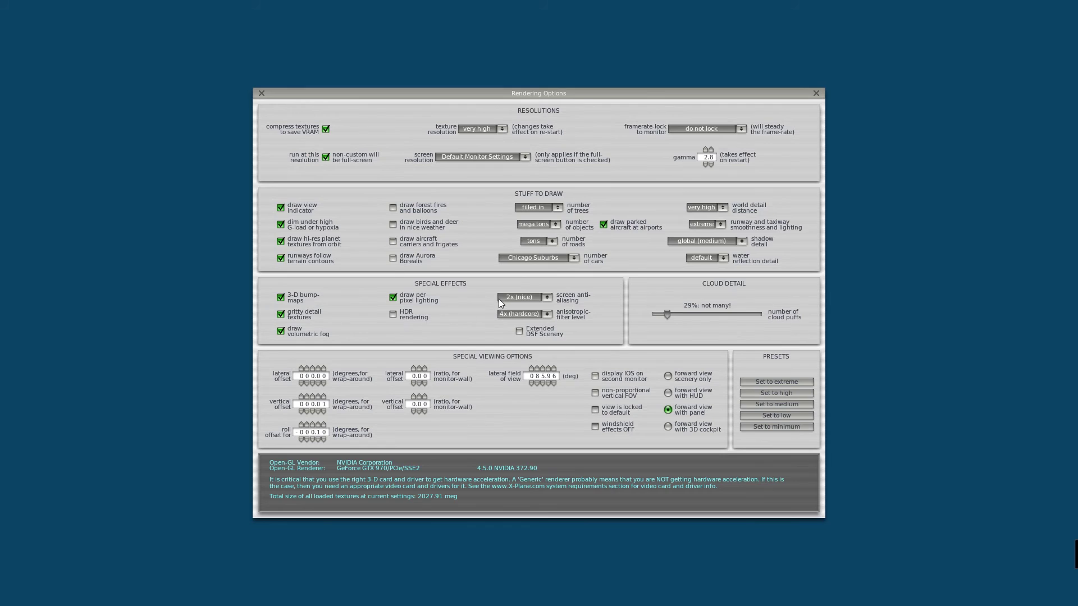
pyautogui.click(394, 315)
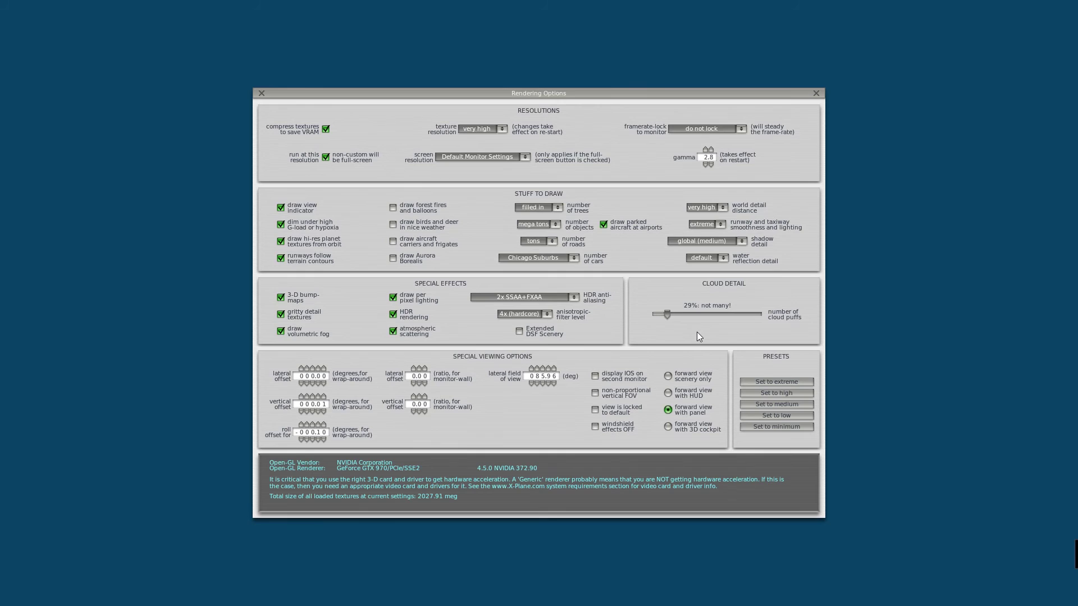
pyautogui.moveTo(667, 315); pyautogui.dragTo(686, 315)
pyautogui.moveTo(682, 316); pyautogui.dragTo(669, 315)
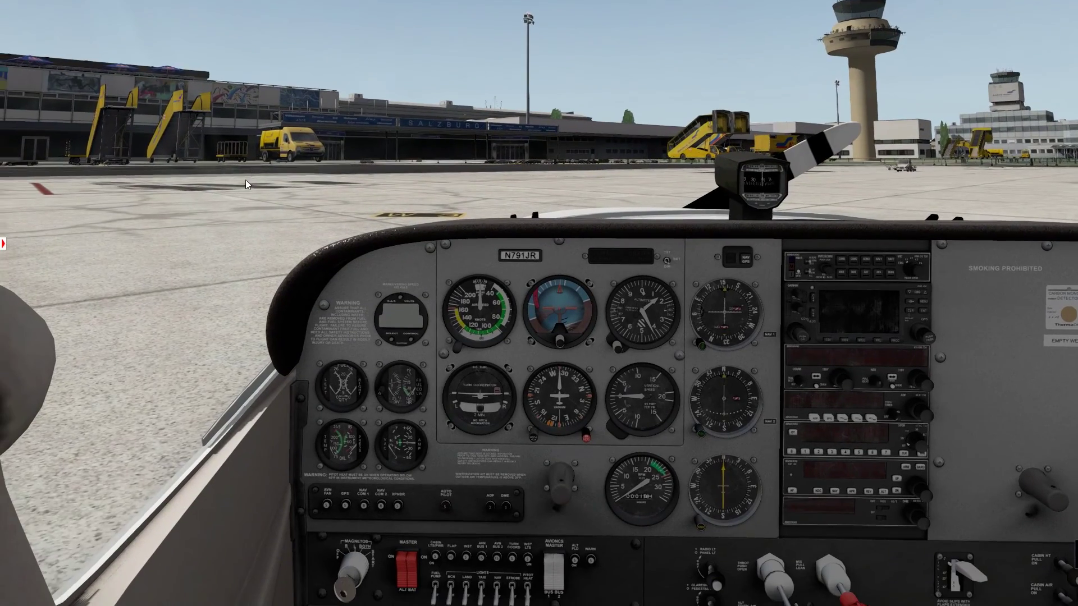
# Lower the weather visibility from 14.8 sm to 13.6 sm and close the Weather window
pyautogui.moveTo(155, 10)
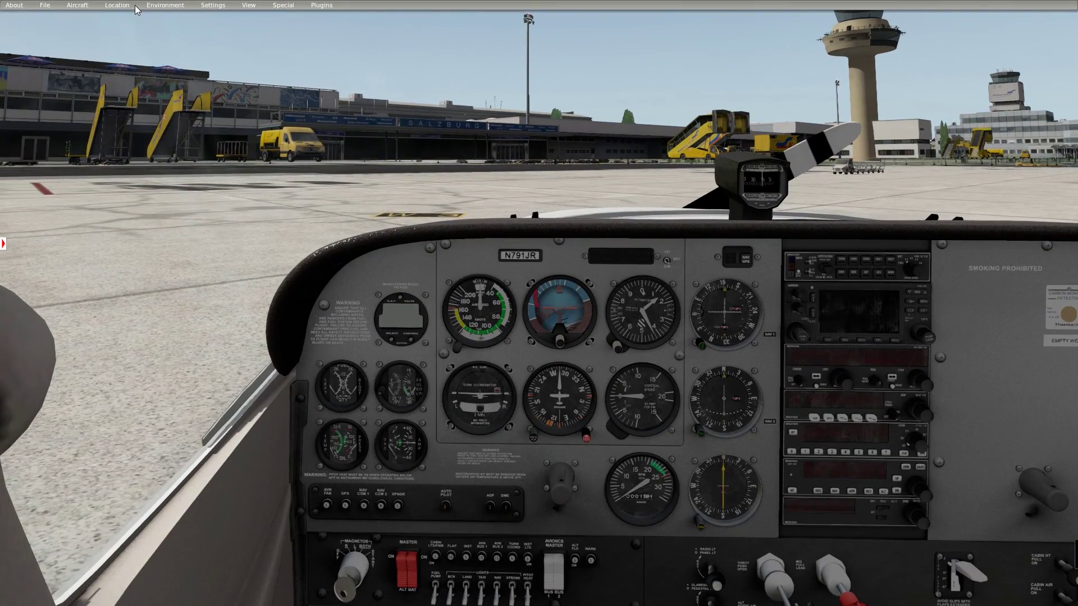
pyautogui.click(167, 6)
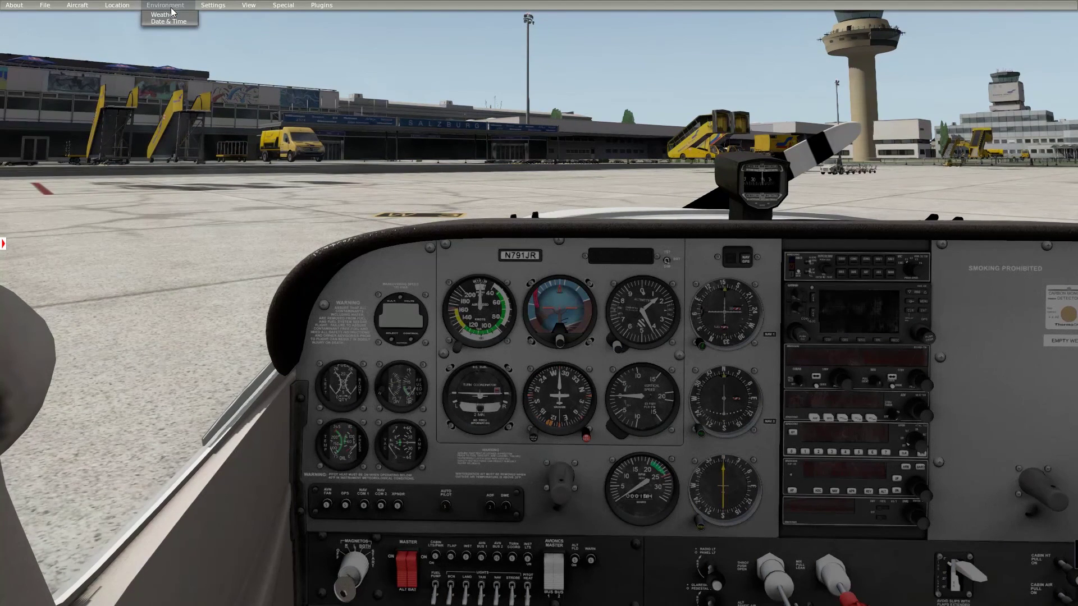
pyautogui.click(164, 15)
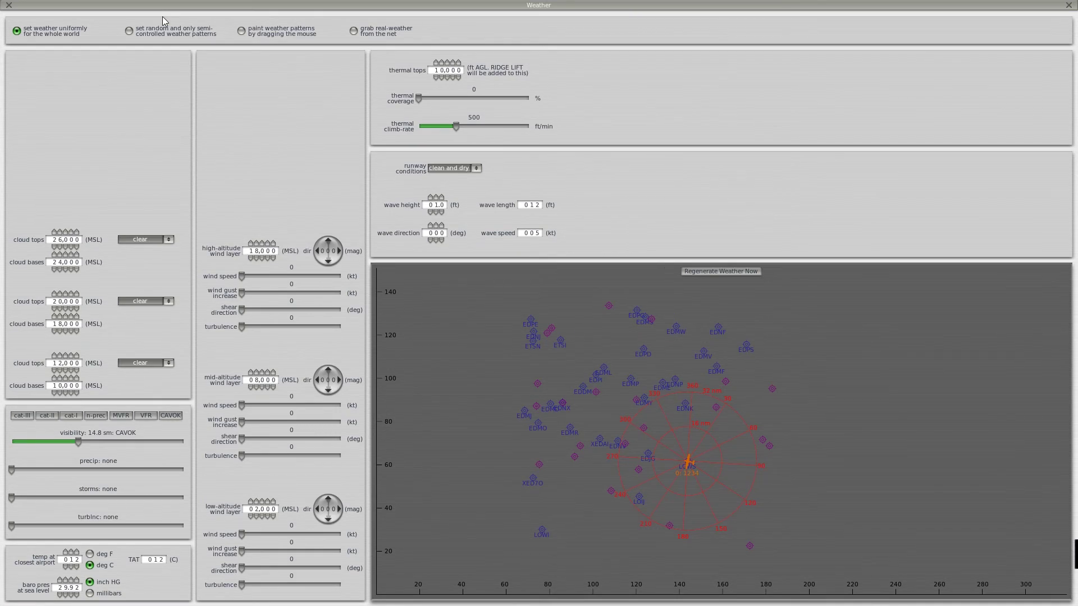
pyautogui.moveTo(79, 441); pyautogui.dragTo(77, 446)
pyautogui.click(9, 6)
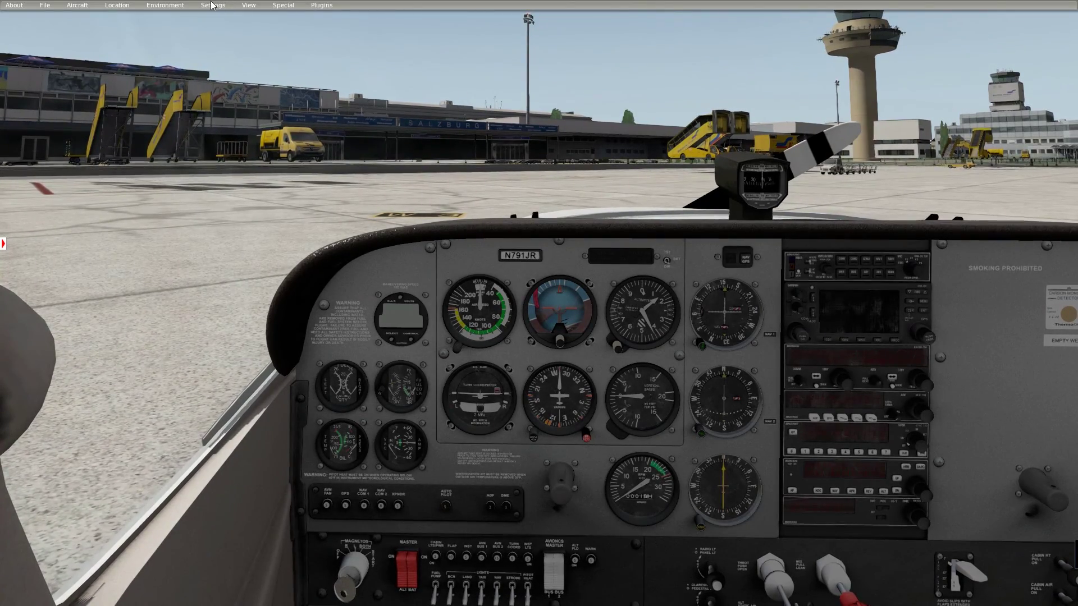
# Reopen Rendering Options briefly and close them again
pyautogui.click(221, 5)
pyautogui.click(236, 36)
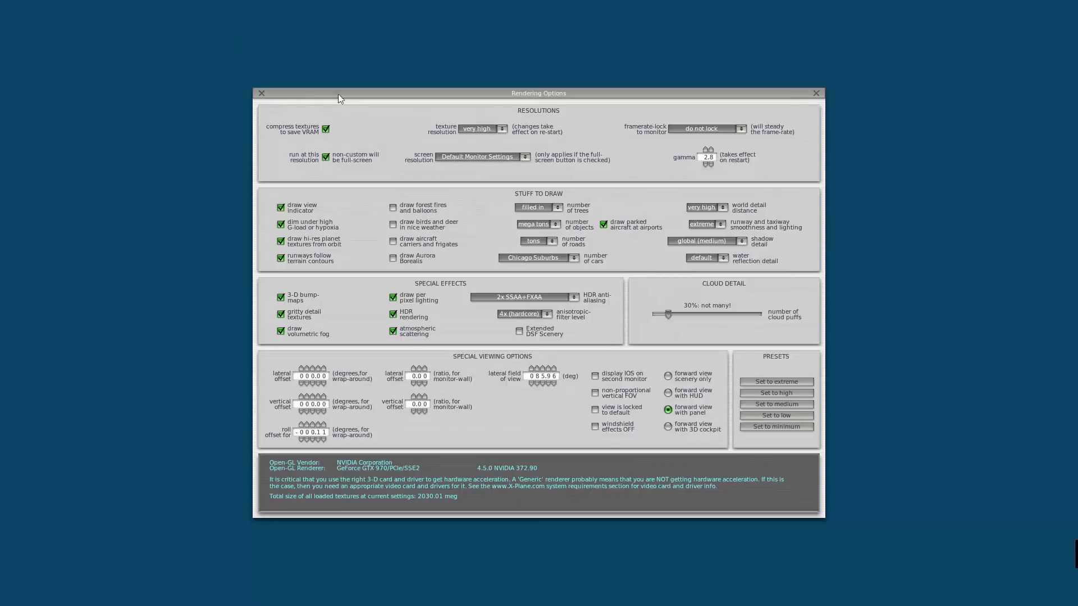
pyautogui.click(261, 94)
# Raise the weather visibility to 14.3 sm and close the Weather window
pyautogui.click(166, 6)
pyautogui.click(163, 15)
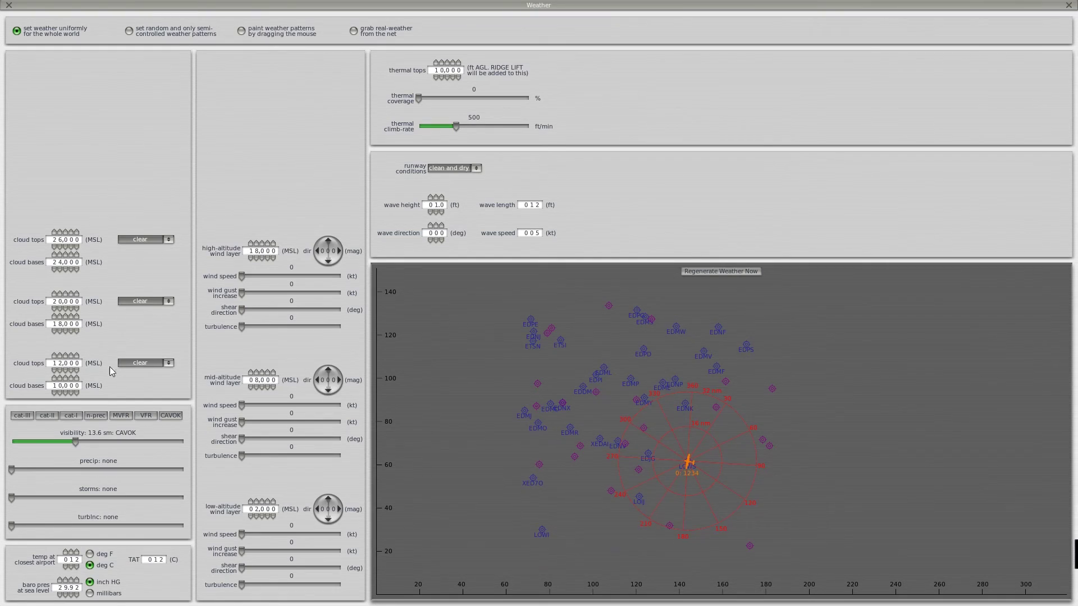
pyautogui.moveTo(76, 440); pyautogui.dragTo(76, 440)
pyautogui.click(9, 6)
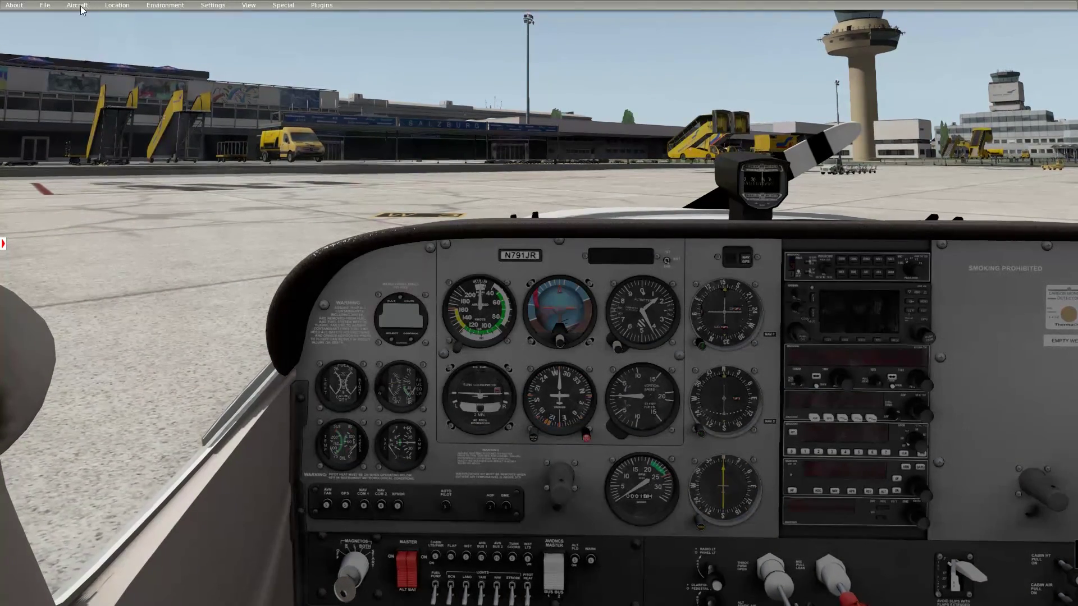
# Select Airfoillabs_C172SP_low_res.acf in the Open Aircraft chooser
pyautogui.click(78, 5)
pyautogui.click(87, 14)
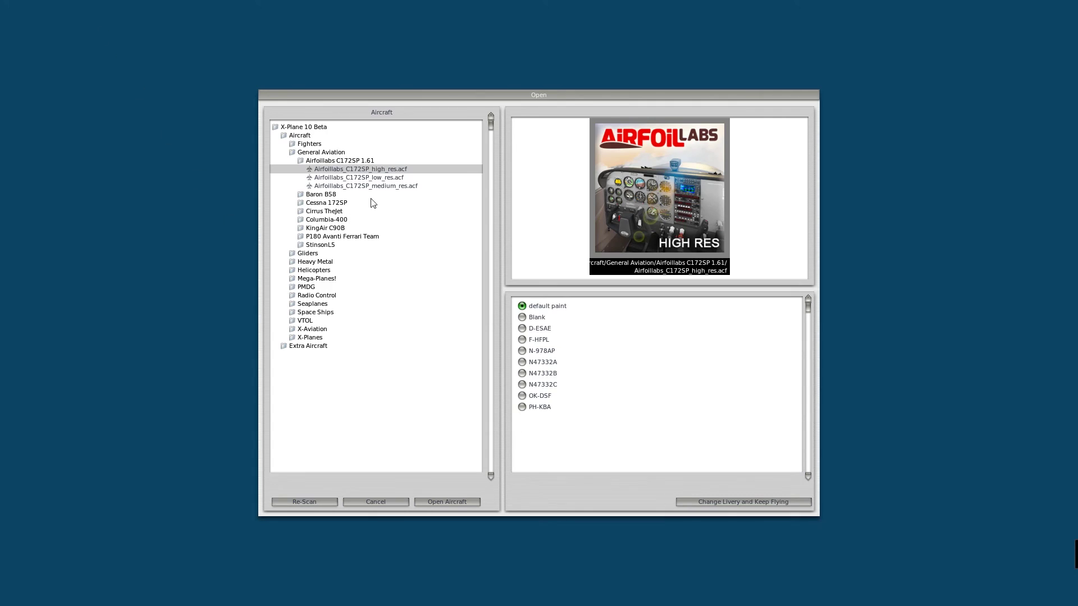
pyautogui.click(398, 178)
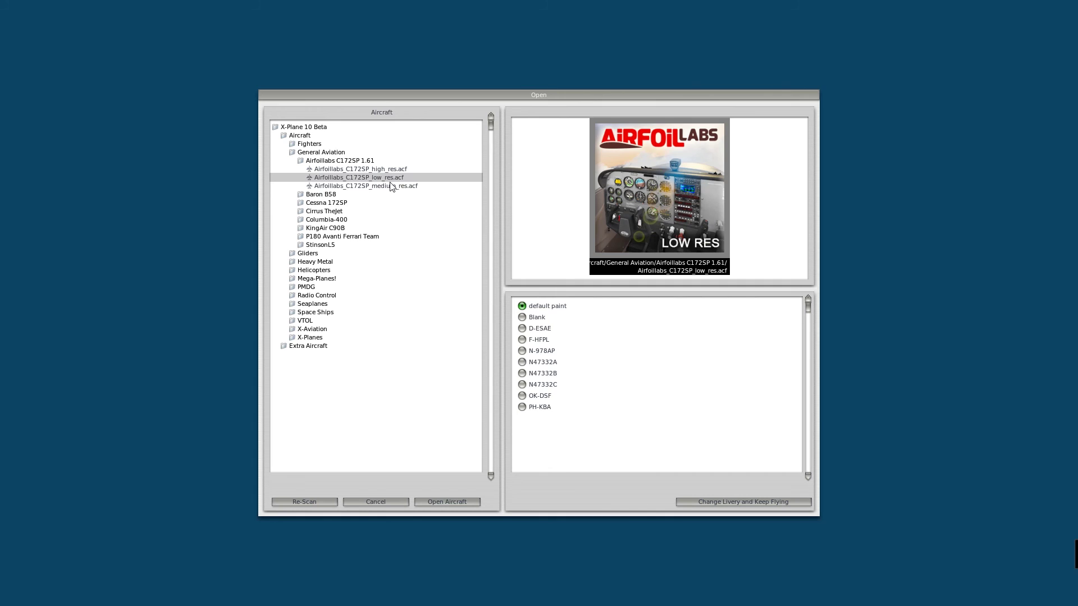